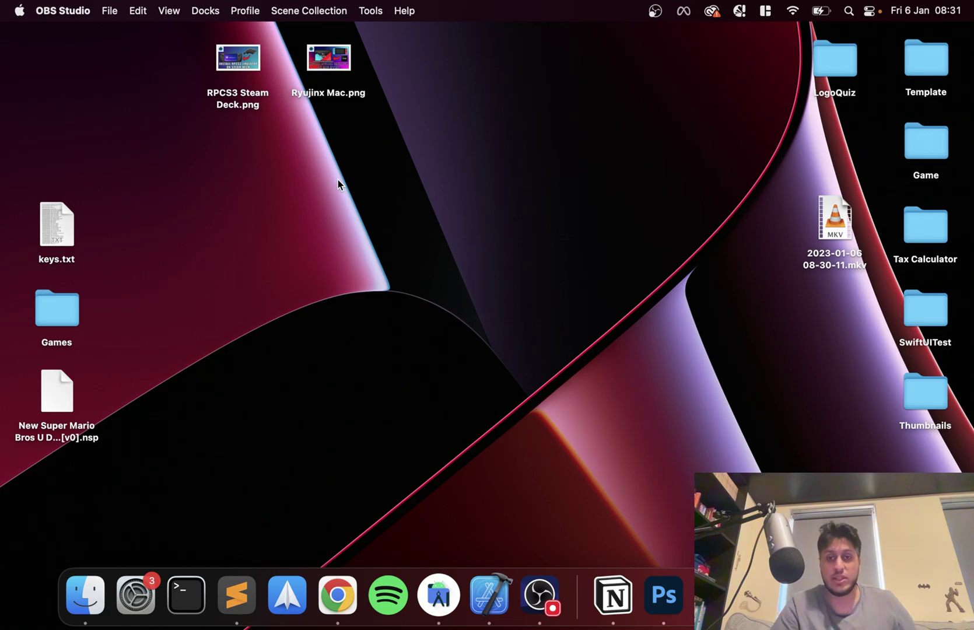
# - Connect the DUALSHOCK 4 Wireless Controller over Bluetooth in System Preferences and close the preferences window
pyautogui.click(479, 208)
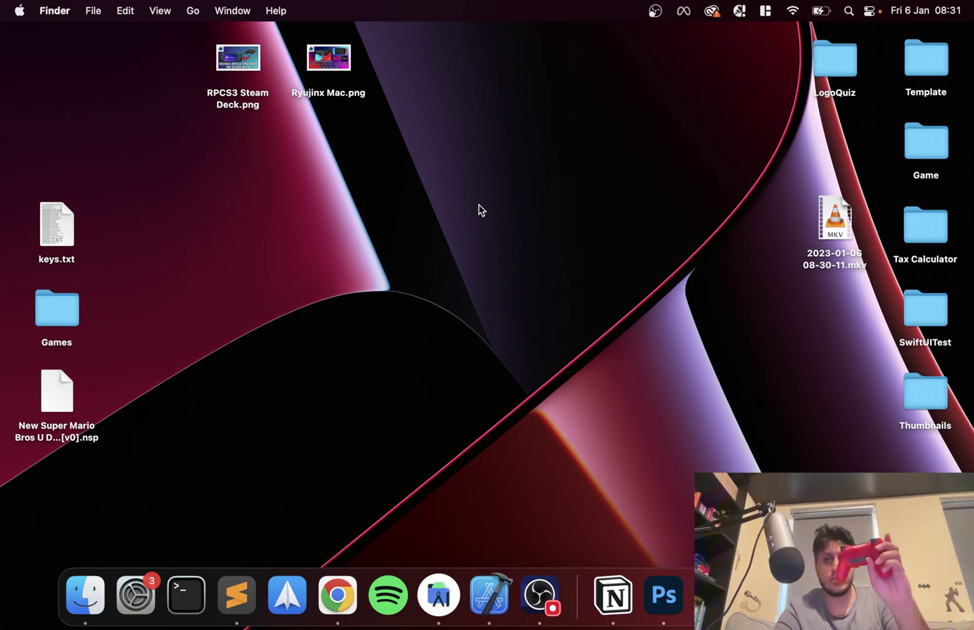
pyautogui.click(19, 11)
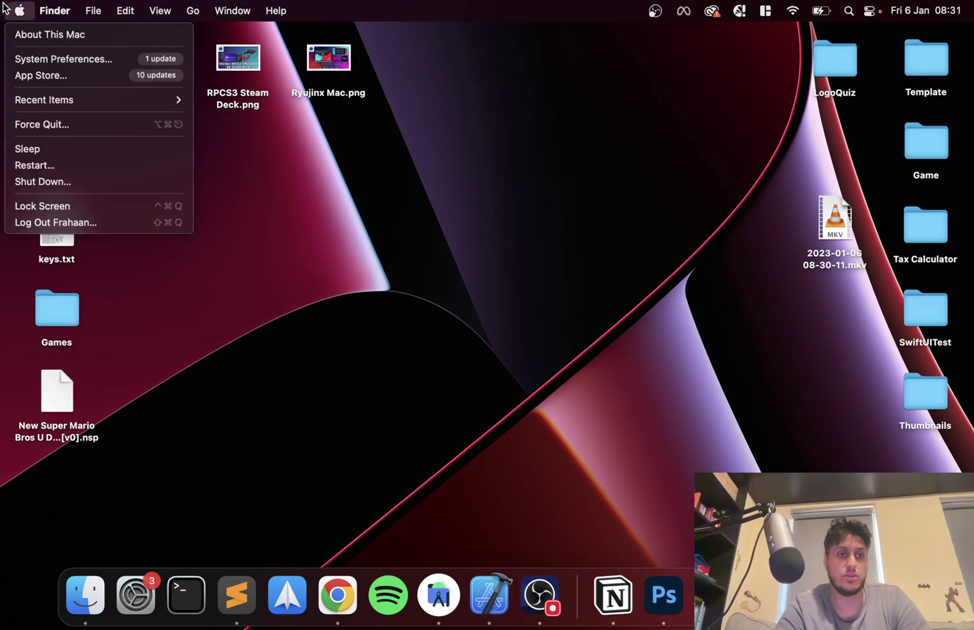
pyautogui.click(48, 59)
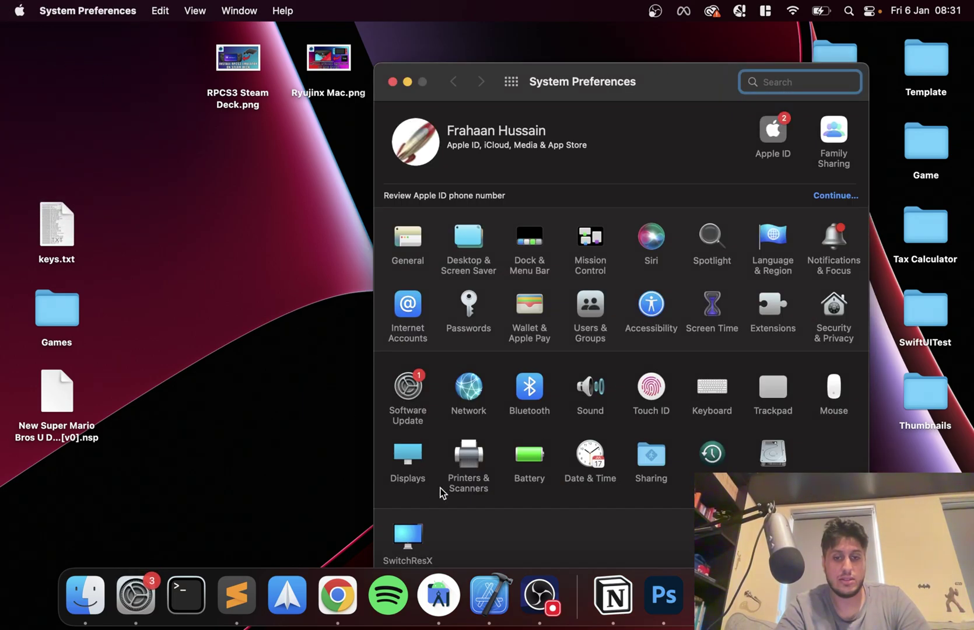
pyautogui.click(529, 388)
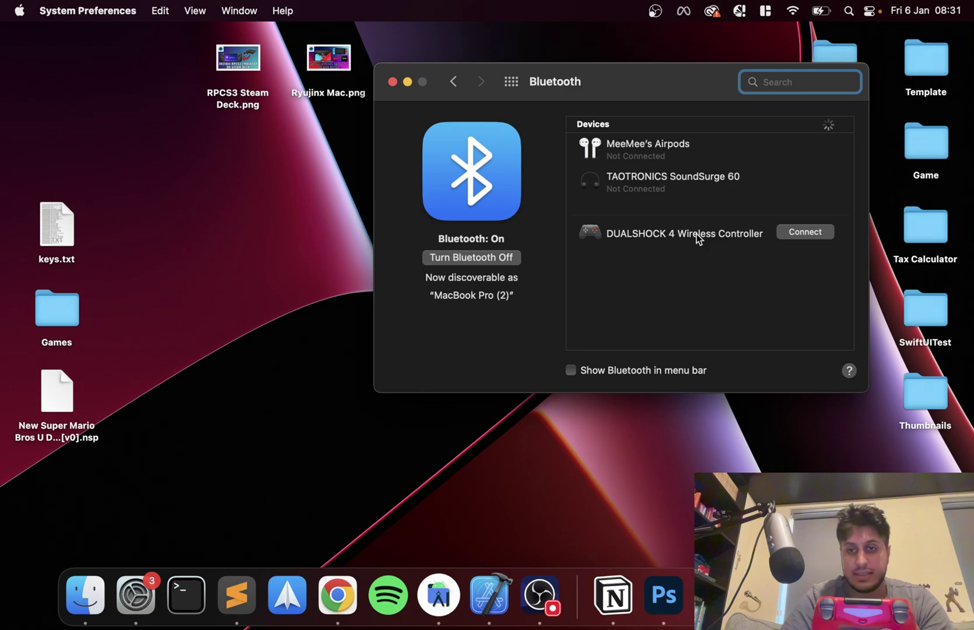
pyautogui.click(803, 229)
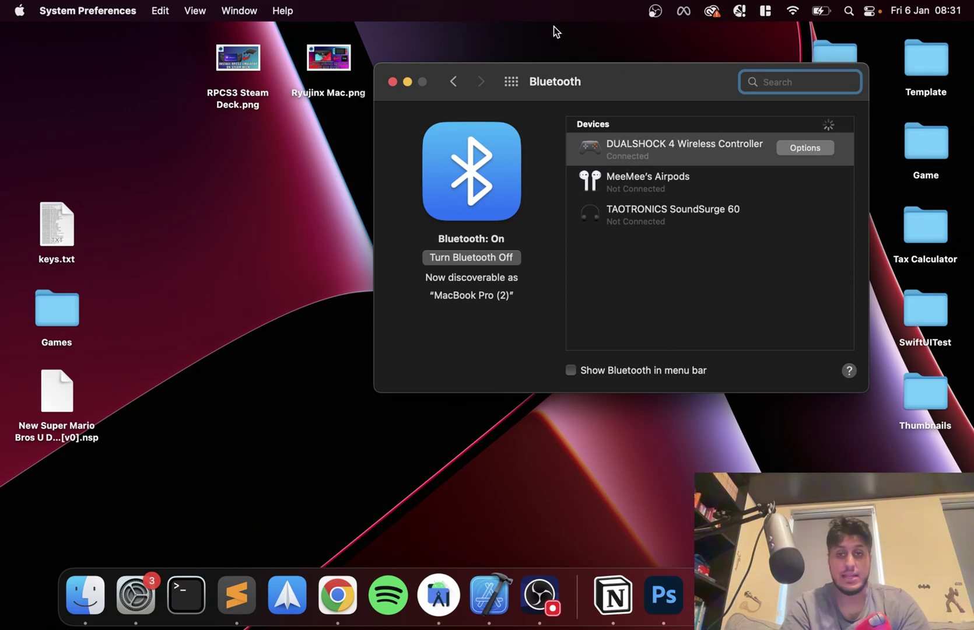
pyautogui.click(393, 82)
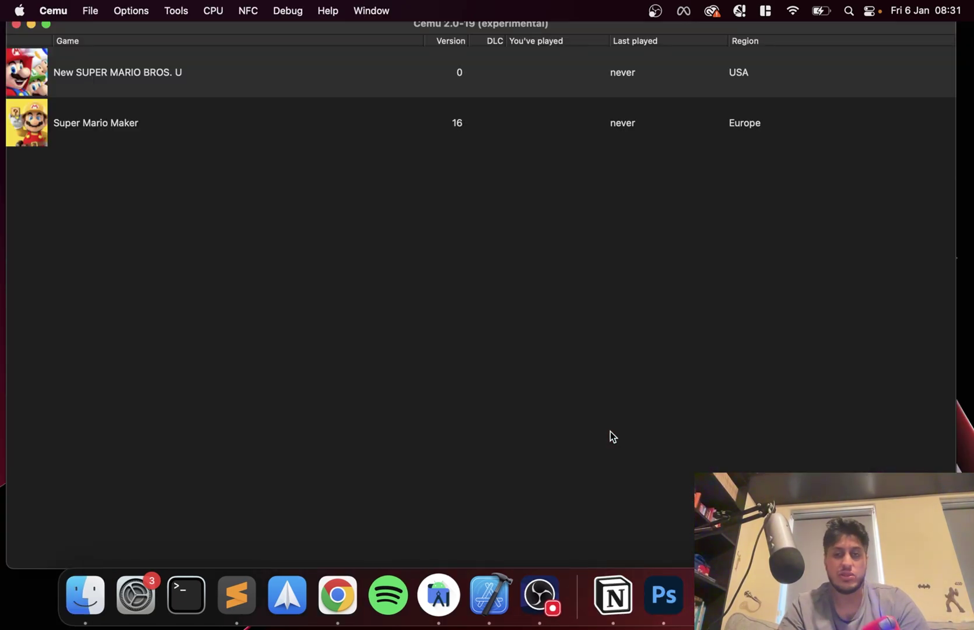
# - Enlarge the Cemu window and set Controller 1 to emulate the Wii U GamePad in the input settings
pyautogui.doubleClick(253, 31)
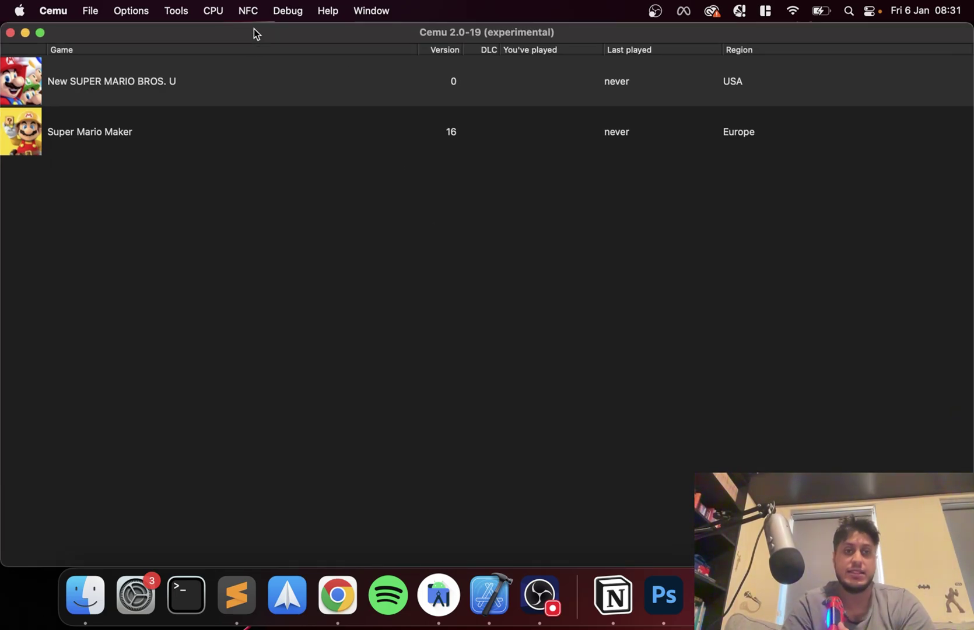
pyautogui.click(147, 6)
pyautogui.click(147, 107)
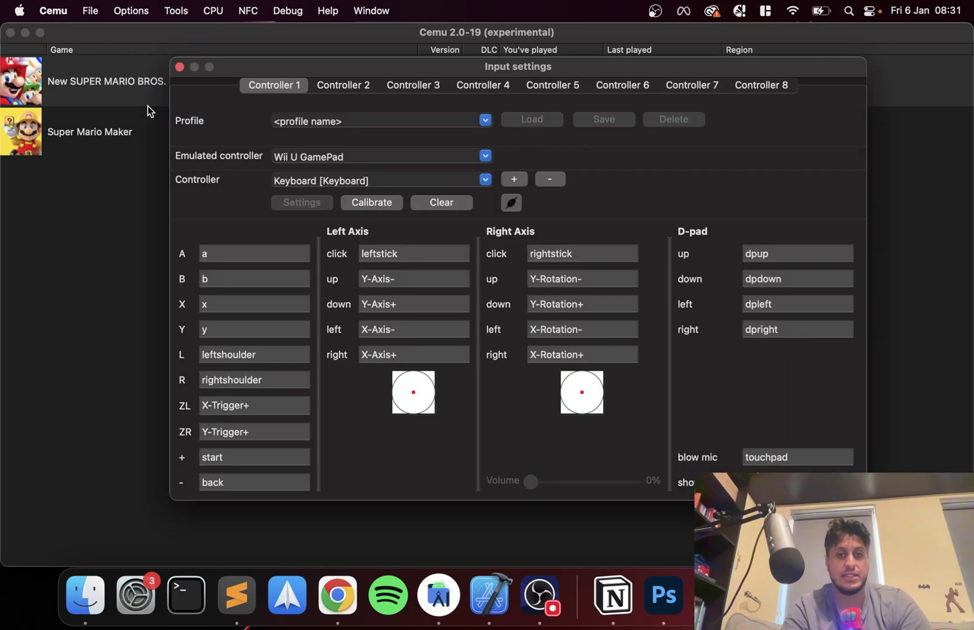
pyautogui.click(486, 156)
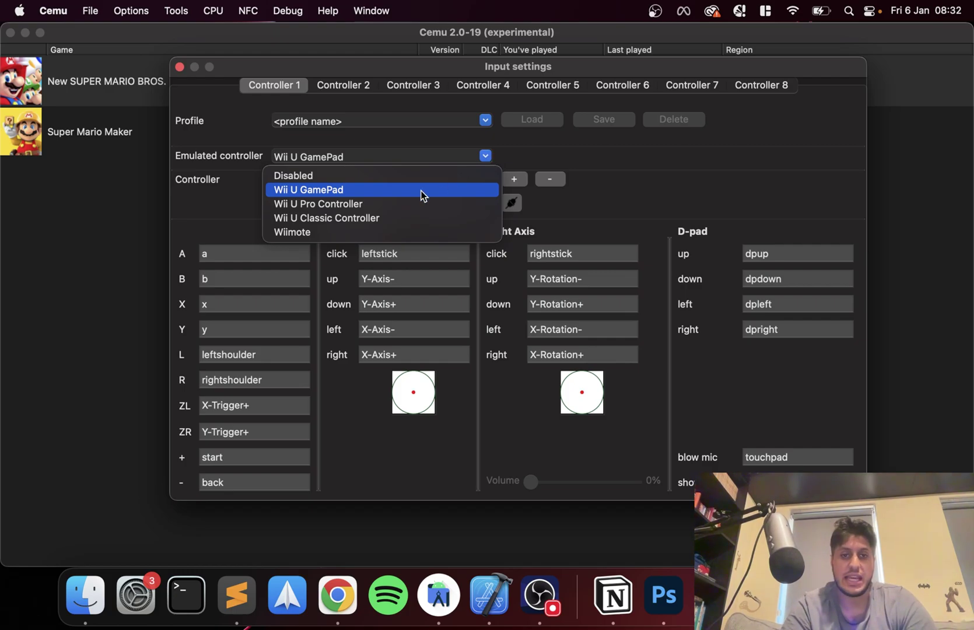
pyautogui.click(387, 189)
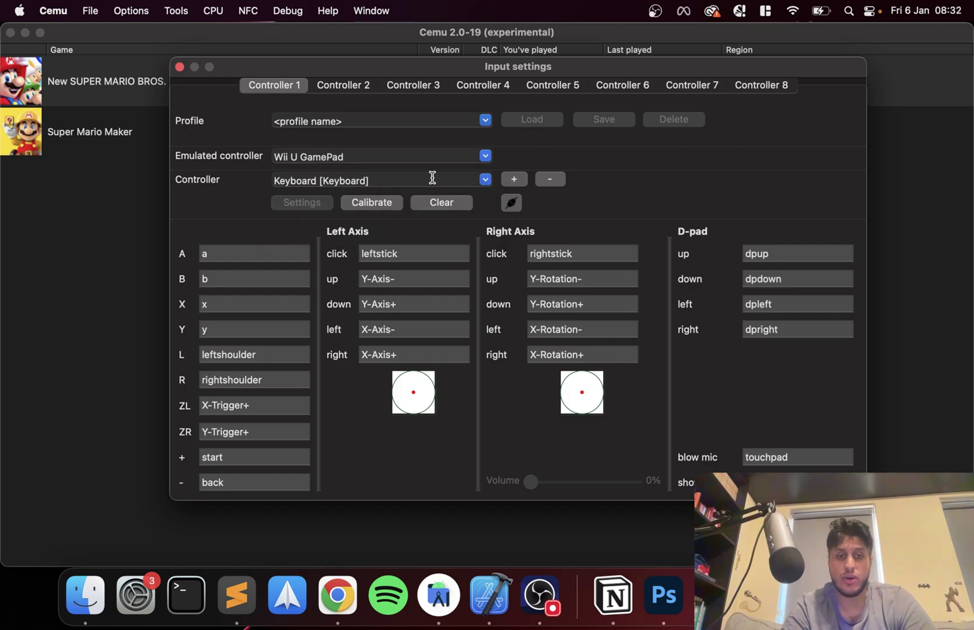
# - Remove the existing PS4 Controller [SDLController] device from Controller 1
pyautogui.click(484, 180)
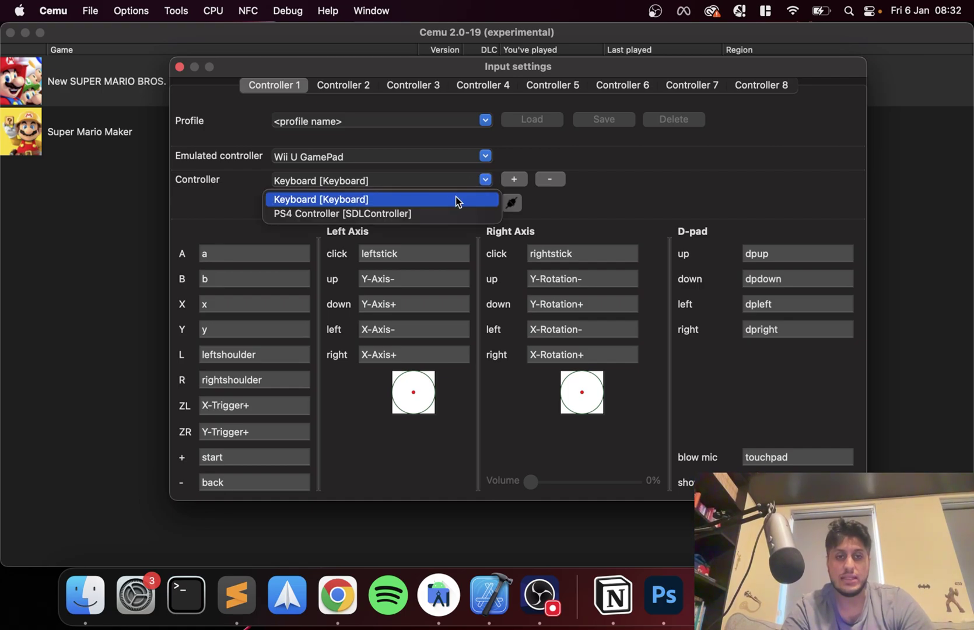
pyautogui.click(450, 230)
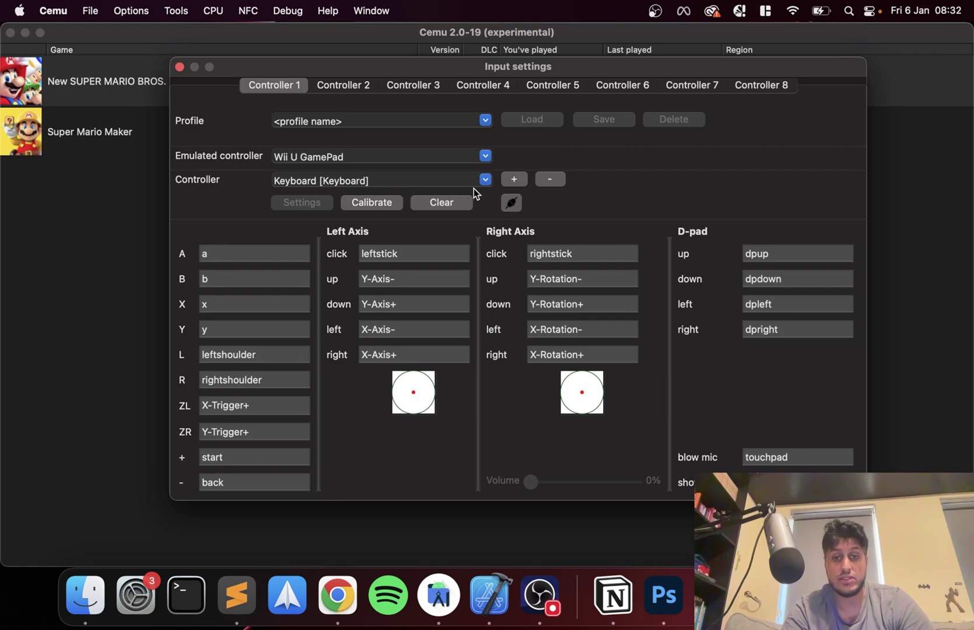
pyautogui.click(485, 180)
pyautogui.click(590, 204)
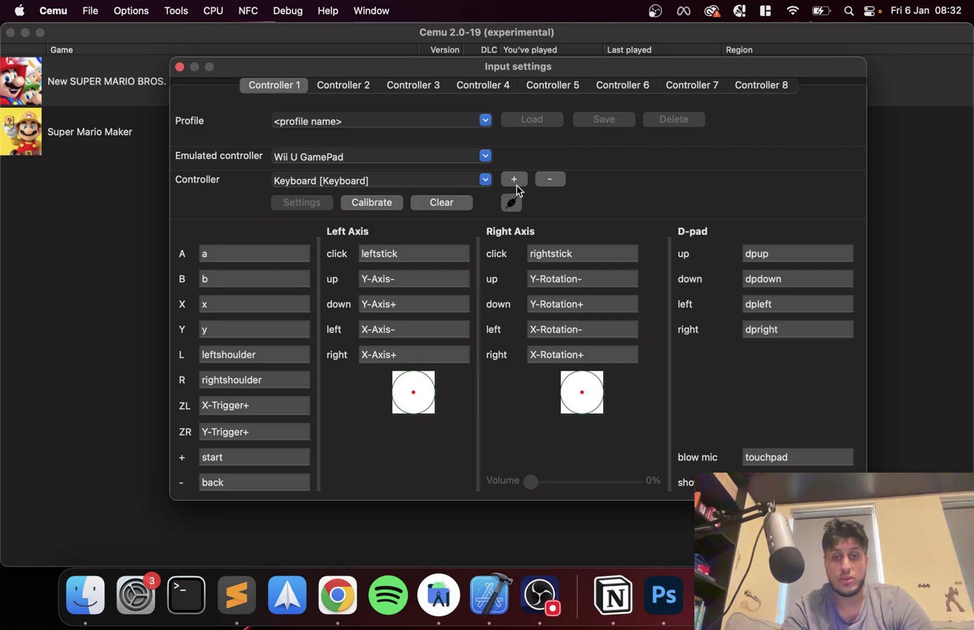
pyautogui.click(488, 179)
pyautogui.click(454, 213)
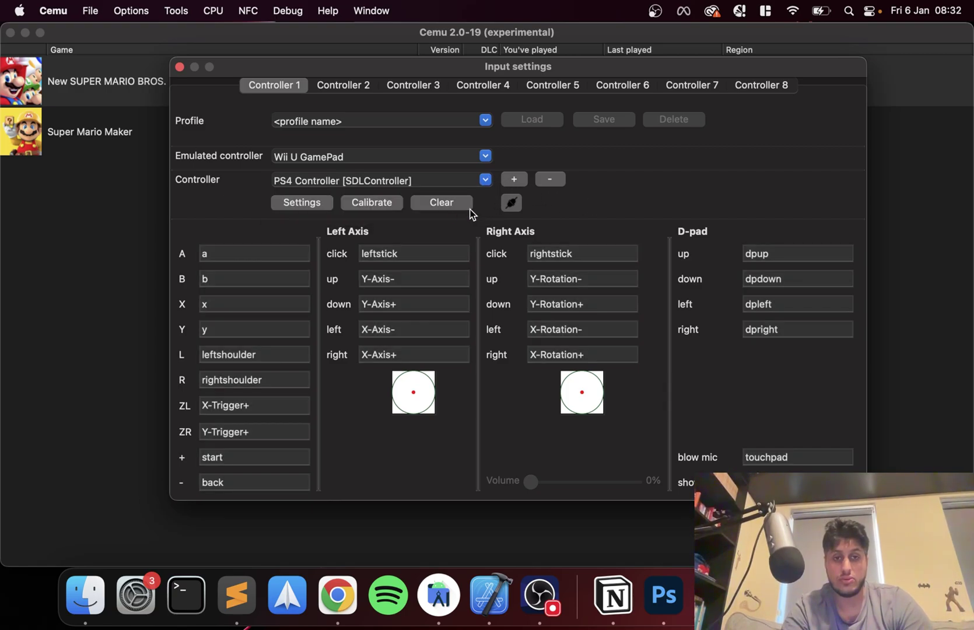
pyautogui.click(550, 181)
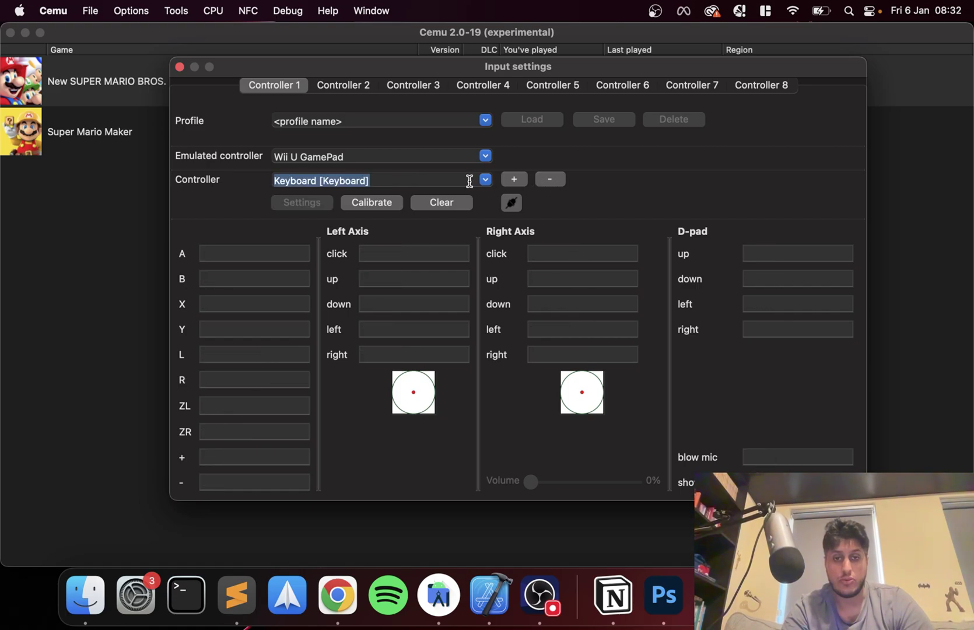
pyautogui.click(488, 180)
pyautogui.click(557, 200)
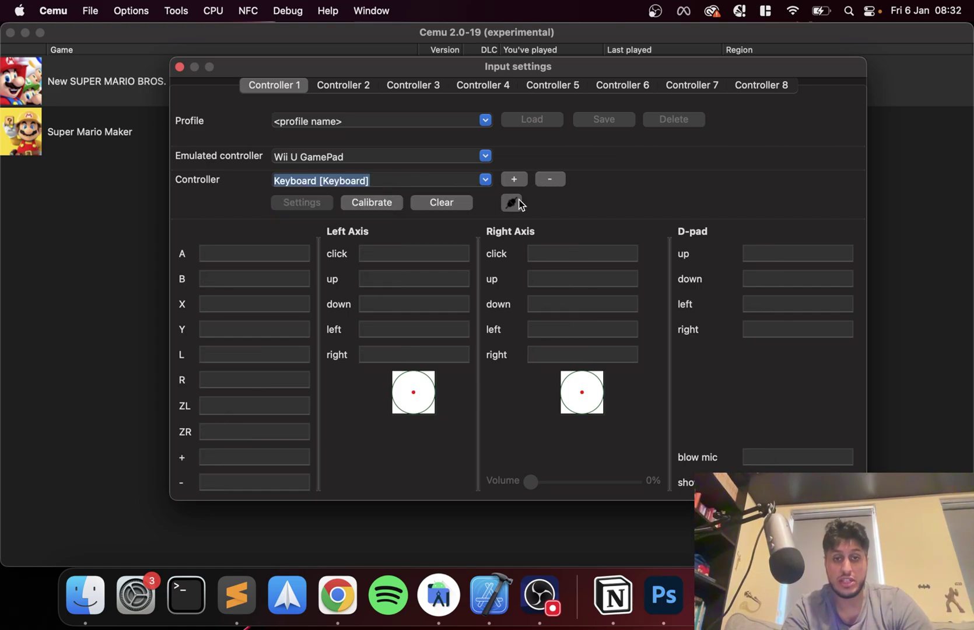
# - Add the PS4 Controller to Controller 1 using the SDLController API
pyautogui.click(514, 179)
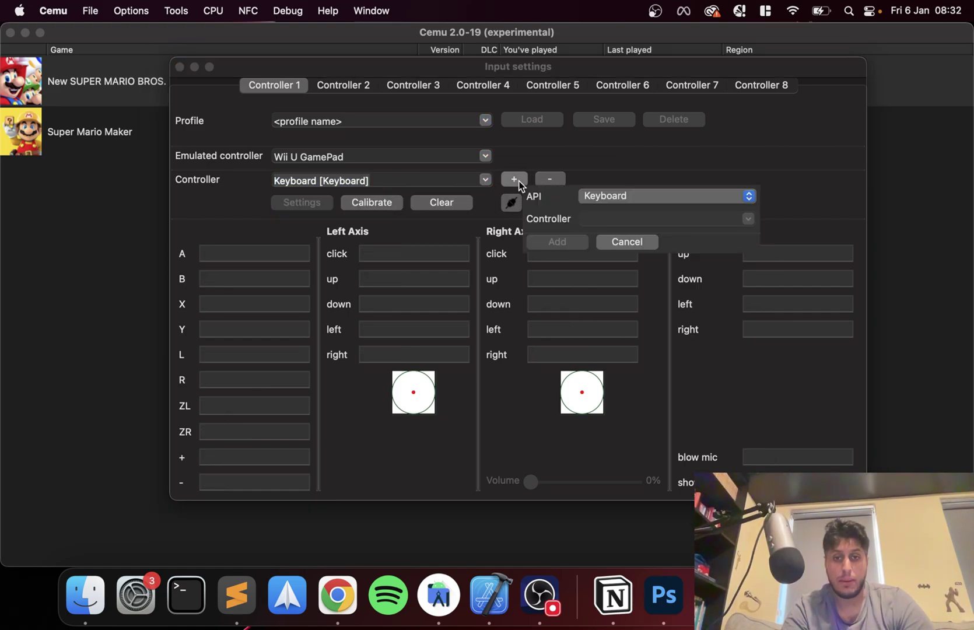
pyautogui.click(749, 195)
pyautogui.click(698, 214)
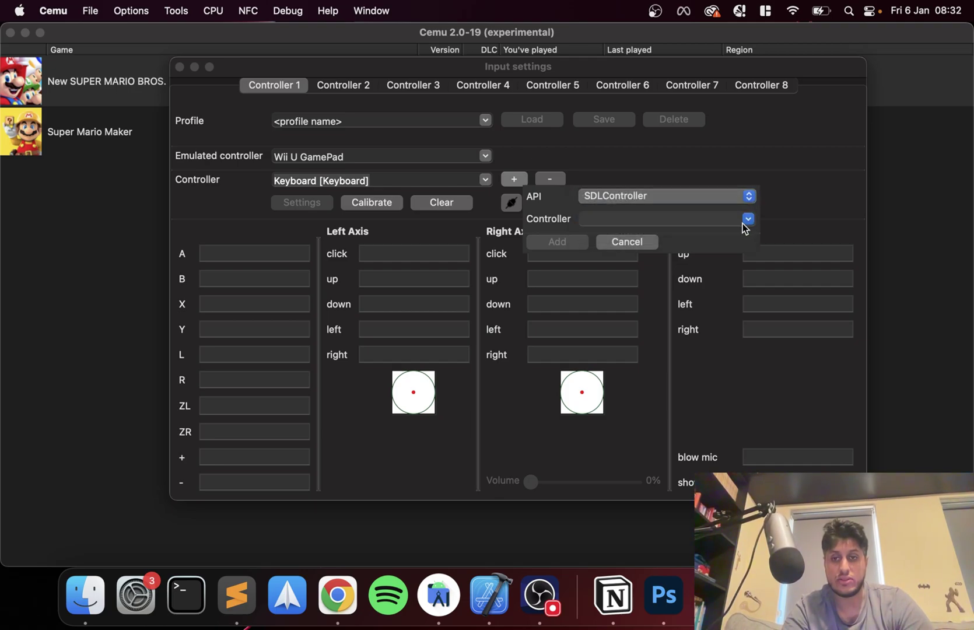
pyautogui.click(746, 219)
pyautogui.click(695, 236)
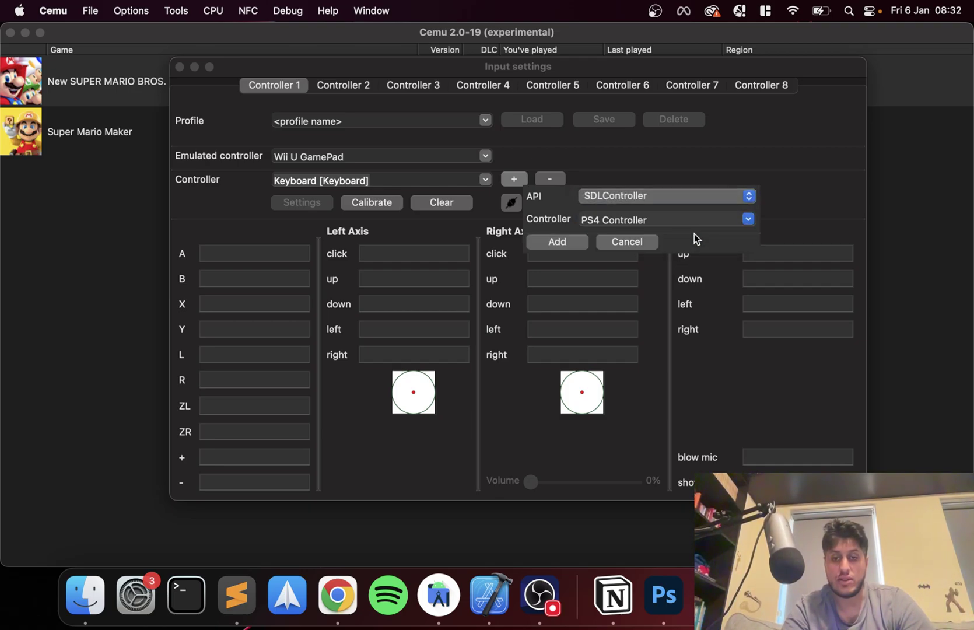
pyautogui.click(748, 219)
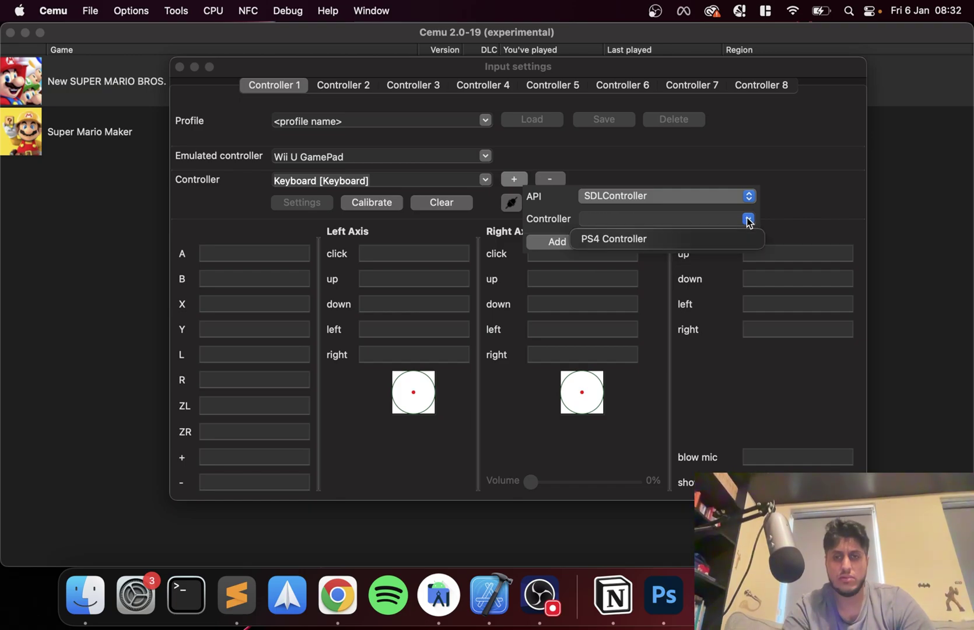
pyautogui.click(747, 220)
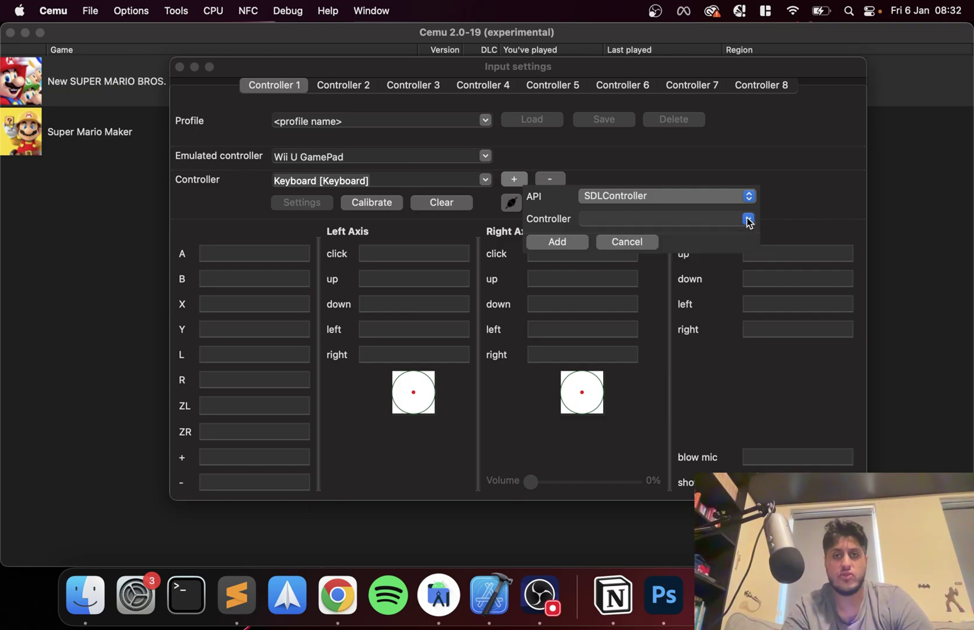
pyautogui.click(748, 219)
pyautogui.click(675, 238)
pyautogui.click(567, 242)
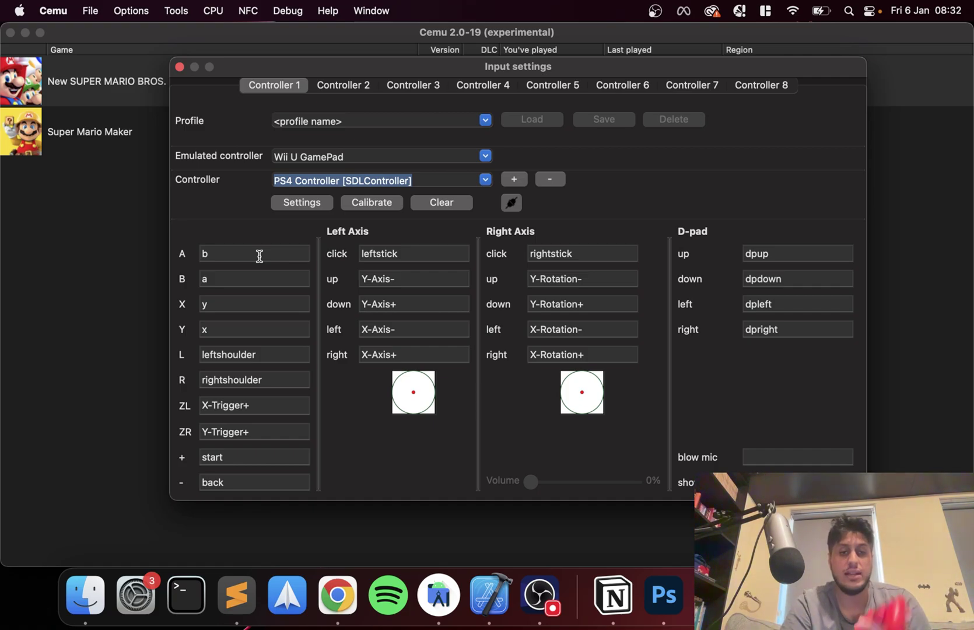
# - Map A to b, L to X-Rotation-, right axis up to Y-Rotation- and blow mic to touchpad, and close the input settings
pyautogui.click(259, 255)
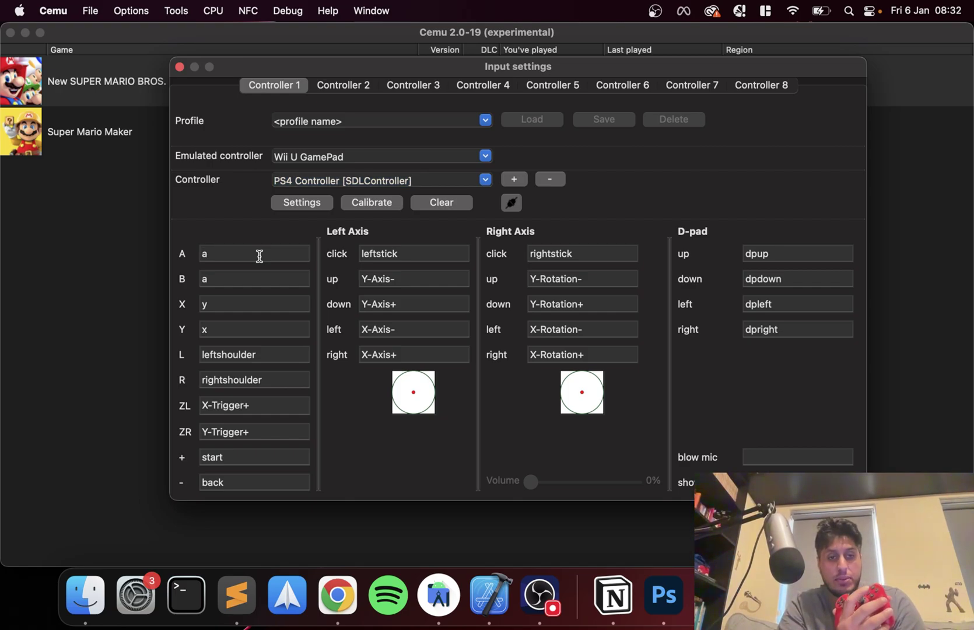
pyautogui.click(229, 254)
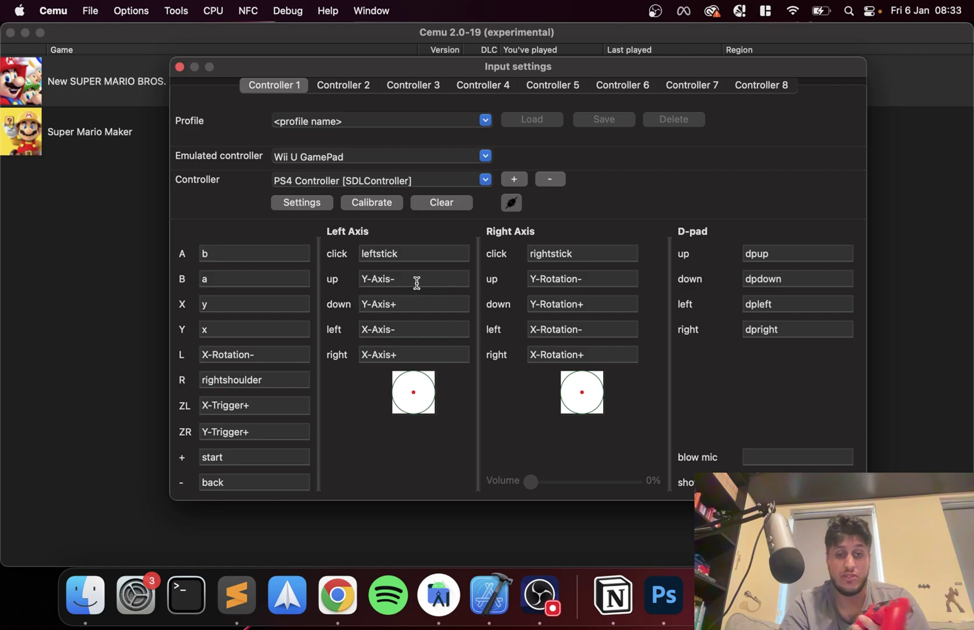
pyautogui.click(560, 278)
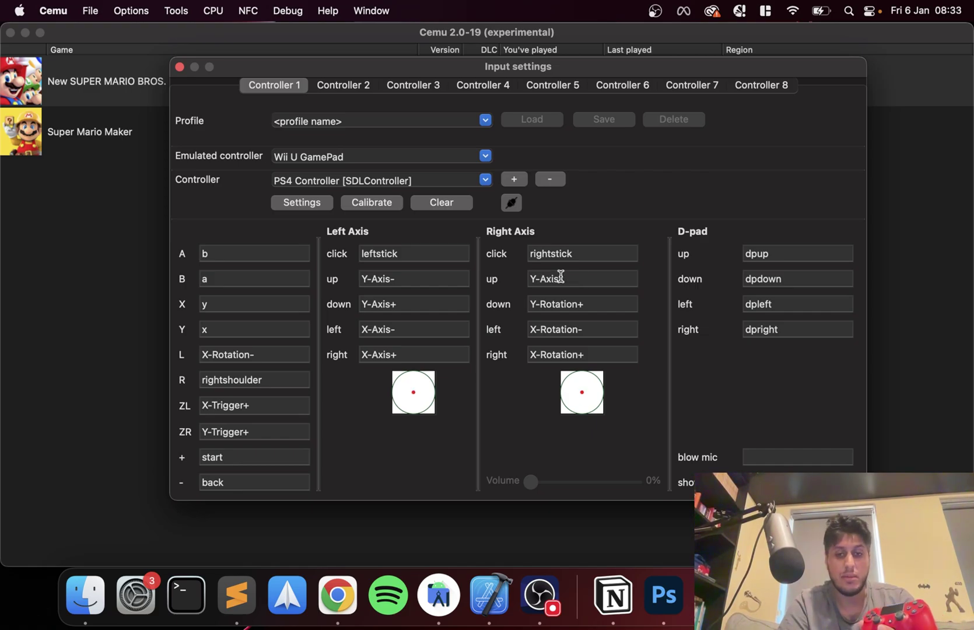
pyautogui.click(560, 278)
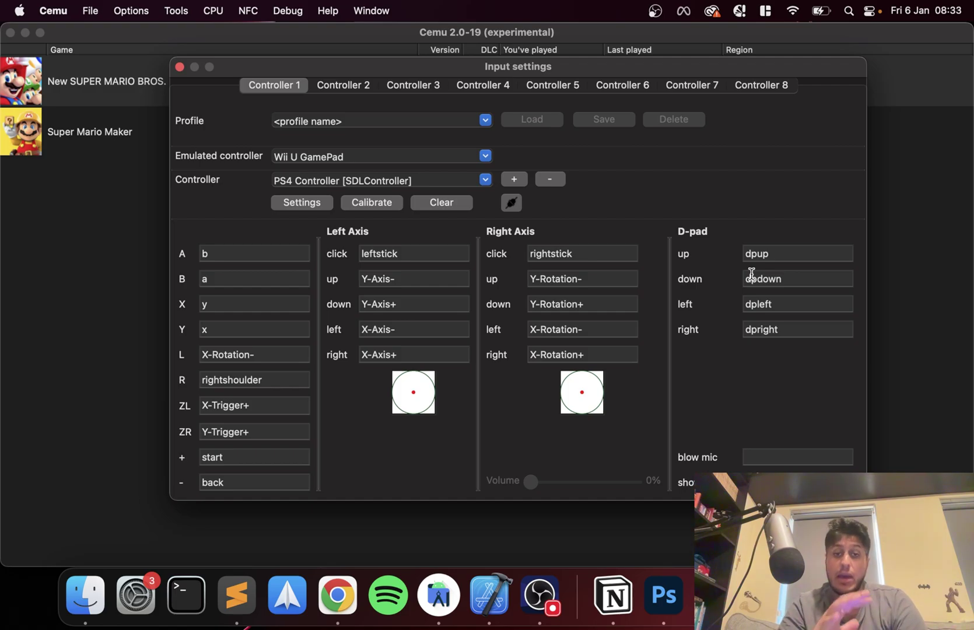
pyautogui.click(464, 122)
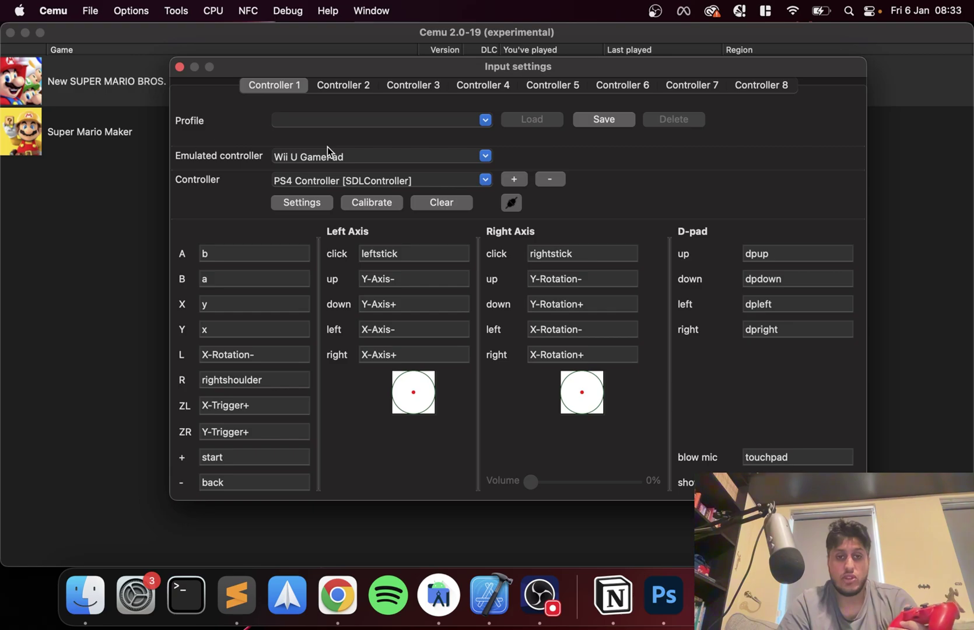
pyautogui.click(180, 66)
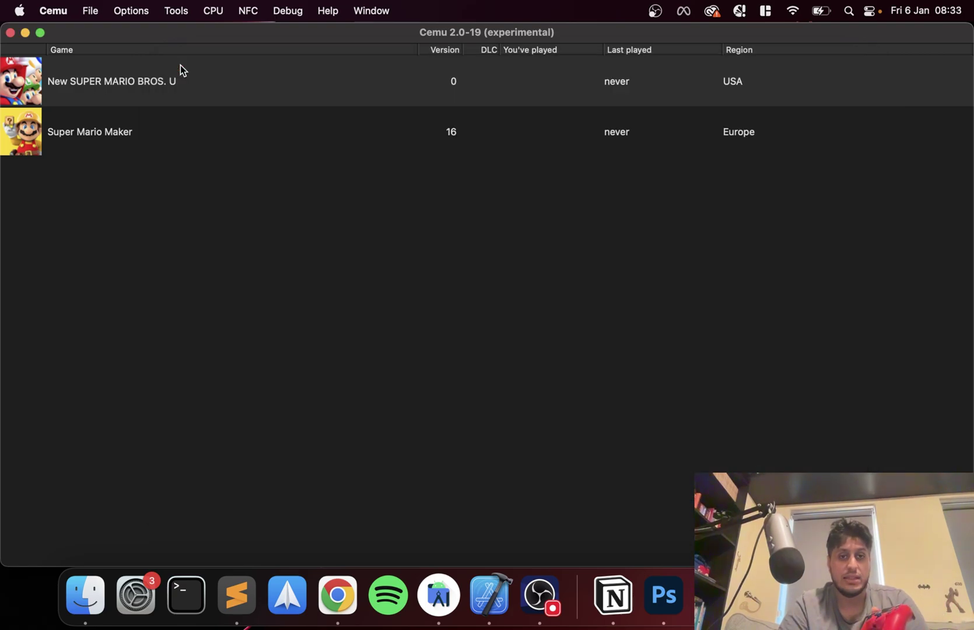
# - Check the Controller 1 mappings in the input settings and try to launch New SUPER MARIO BROS. U
pyautogui.click(131, 11)
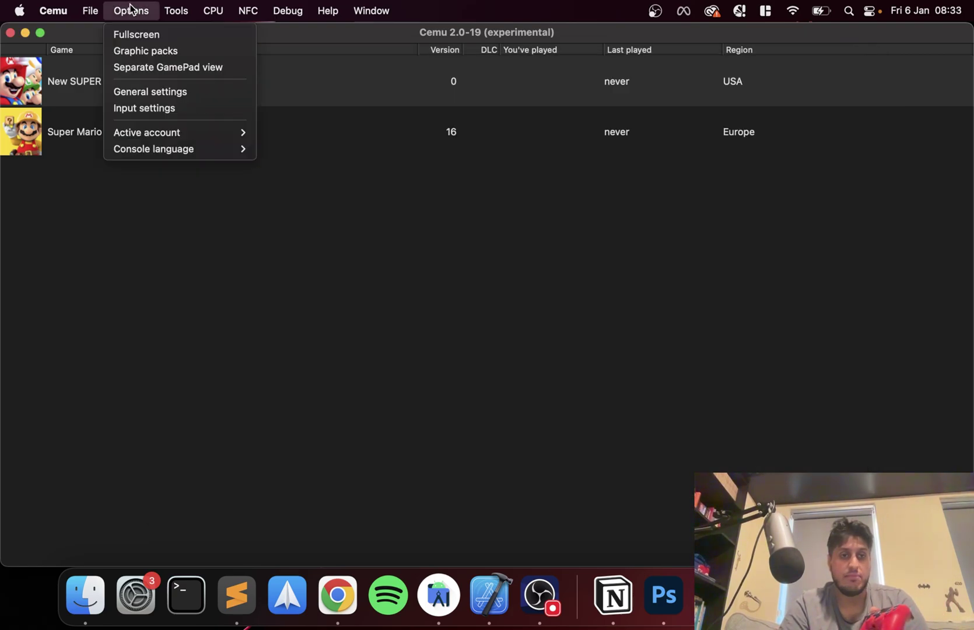
pyautogui.click(129, 106)
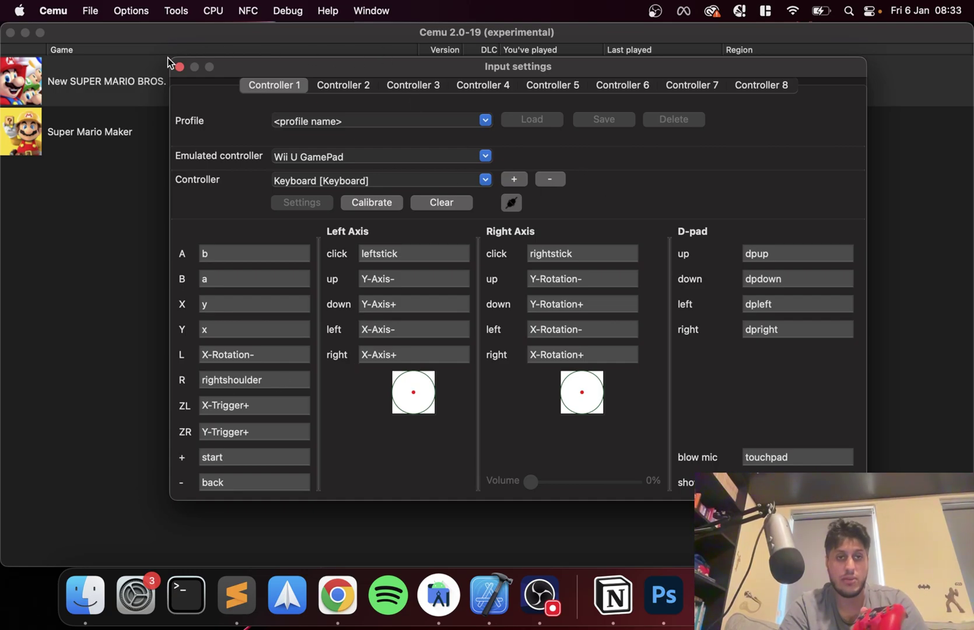
pyautogui.click(180, 66)
pyautogui.doubleClick(158, 82)
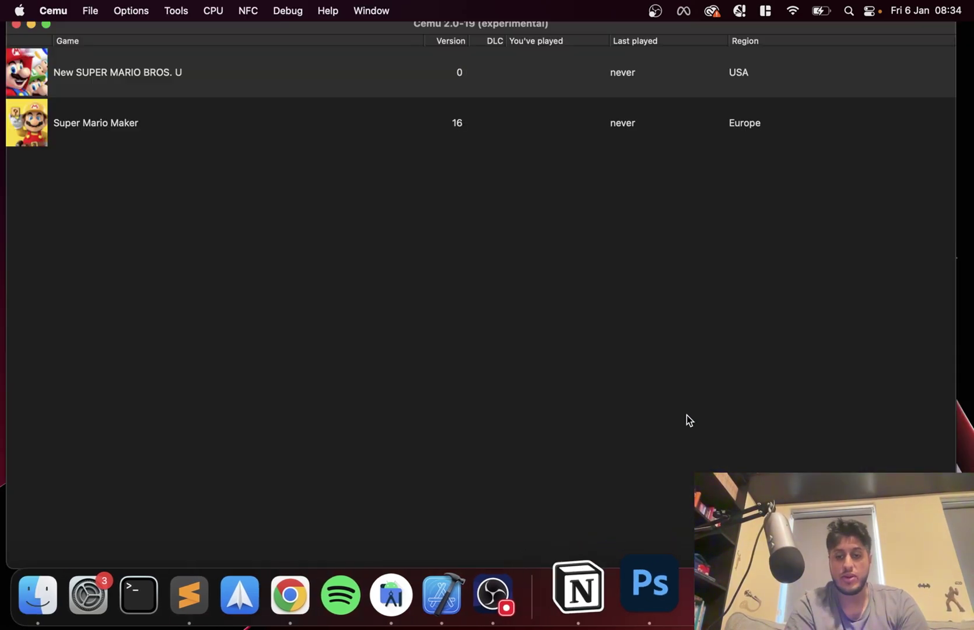
# - Review the Controller 1 button mappings in the input settings once more and close the window
pyautogui.click(138, 7)
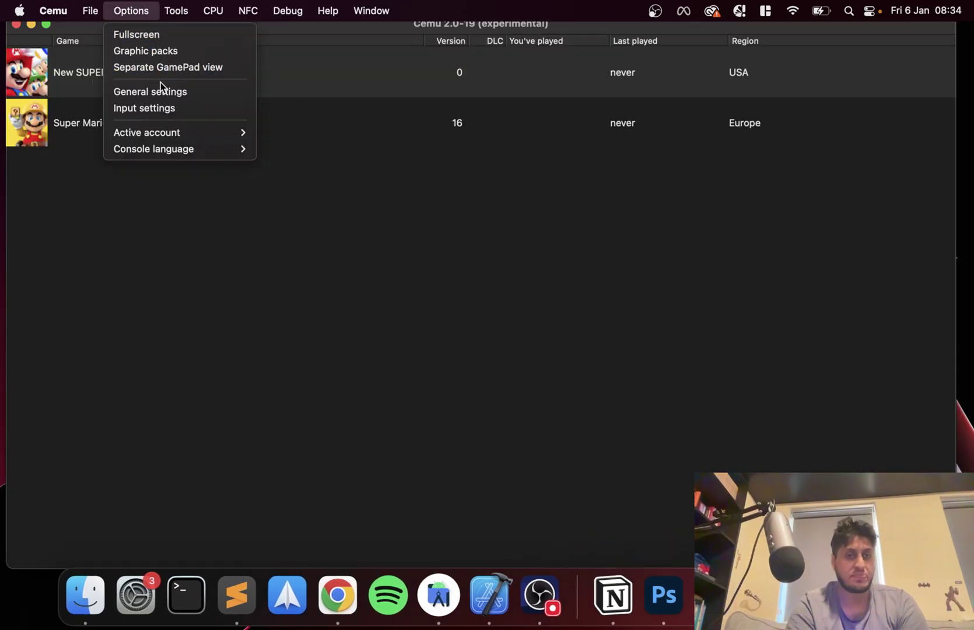
pyautogui.click(134, 113)
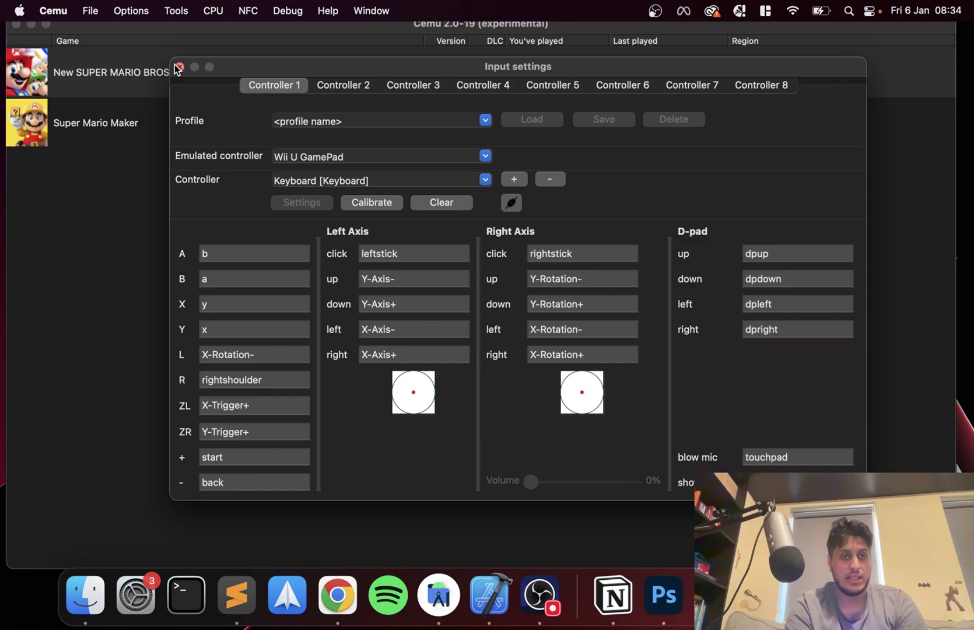
pyautogui.click(178, 67)
# - Launch New SUPER MARIO BROS. U and enlarge the game window
pyautogui.doubleClick(174, 65)
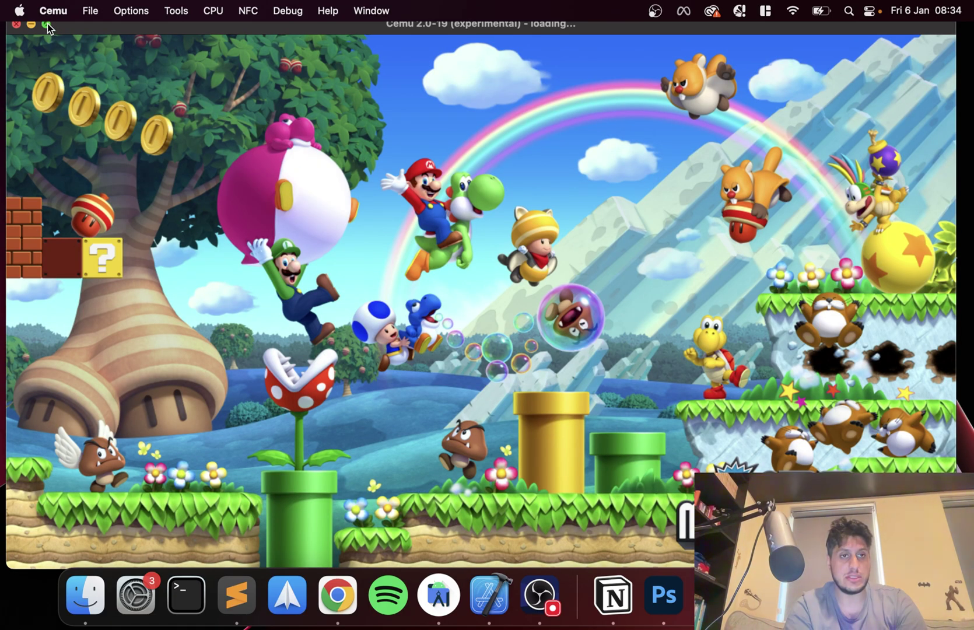
pyautogui.click(47, 23)
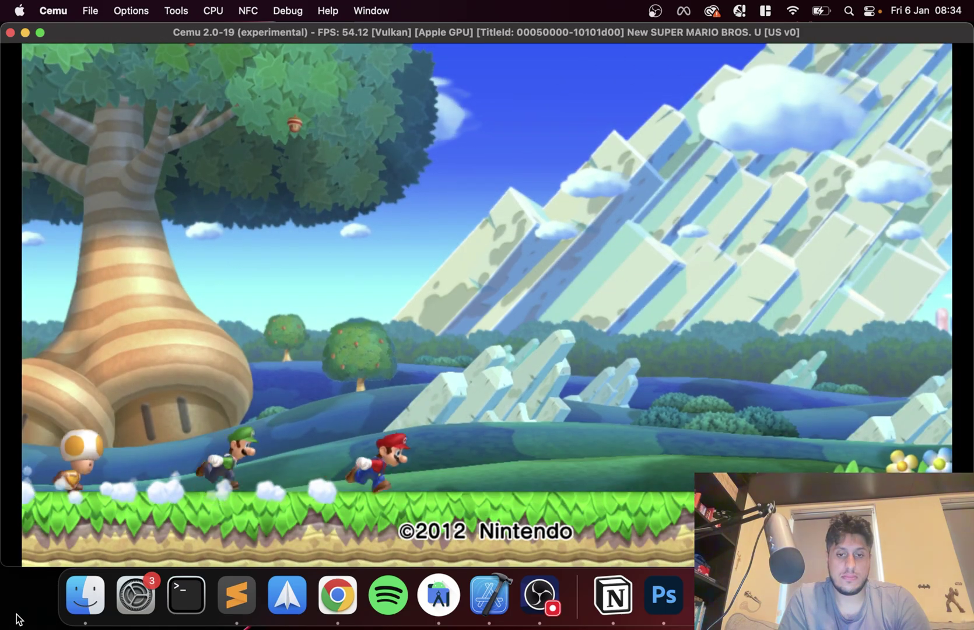
# - Lower the system sound volume and proceed from the game's title screen to the mode selection screen
pyautogui.press('XF86AudioRaiseVolume')
pyautogui.press('XF86AudioLowerVolume')
pyautogui.press('XF86AudioLowerVolume')
pyautogui.press('XF86AudioLowerVolume')
pyautogui.press('XF86AudioLowerVolume')
pyautogui.press('XF86AudioLowerVolume')
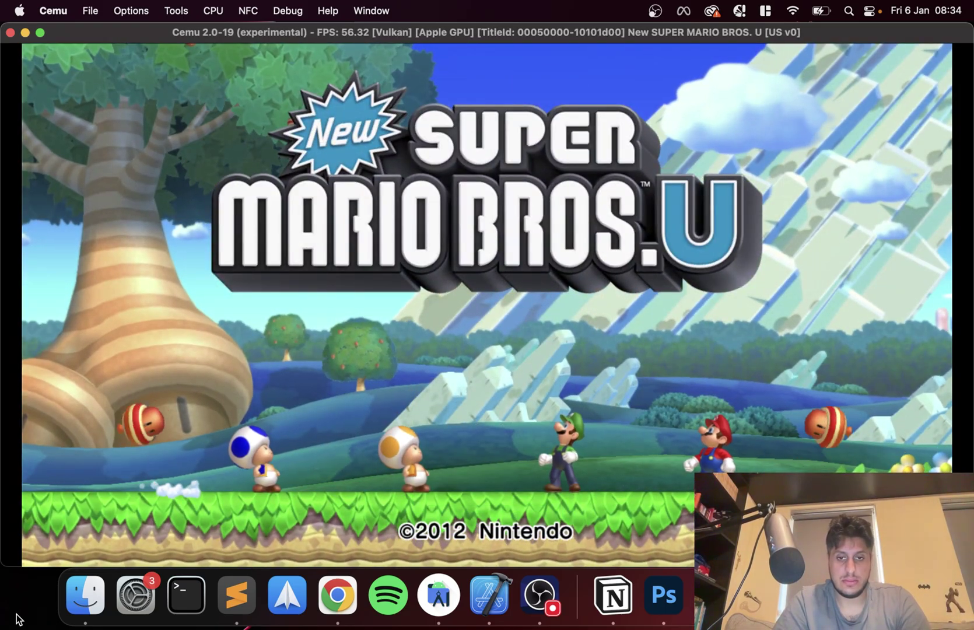
pyautogui.press('2')
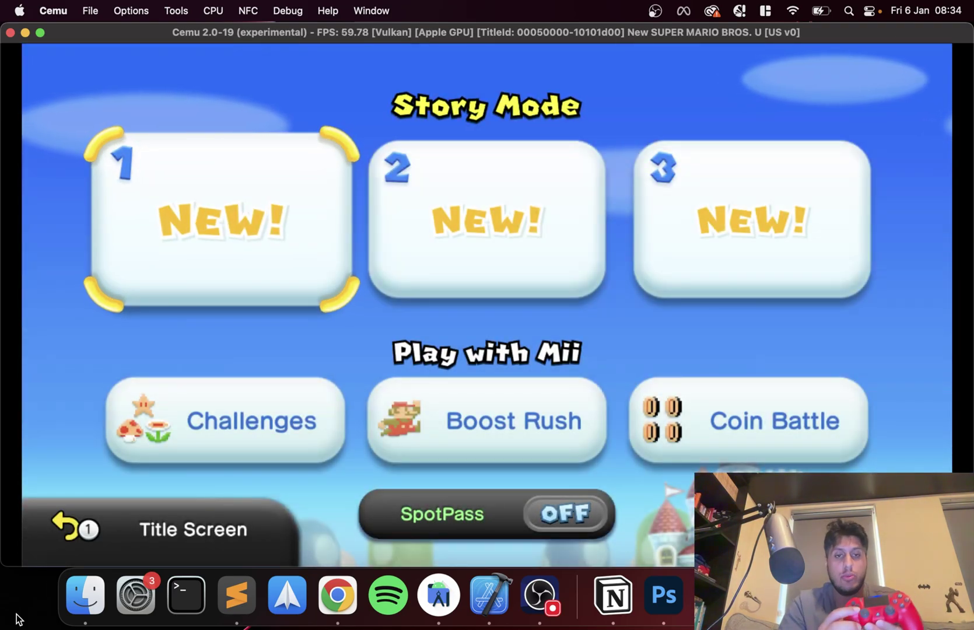
# - Test the controller's directions by moving the selection among the Story Mode slots, Boost Rush and Challenges, and return to the title screen
pyautogui.press('Right')
pyautogui.press('Left')
pyautogui.press('Right')
pyautogui.press('Down')
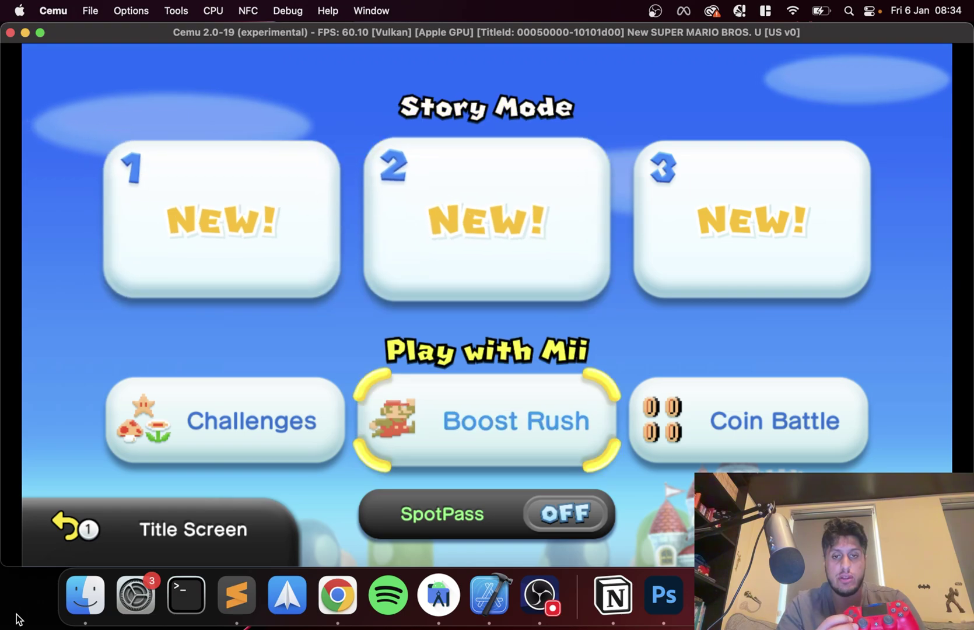
pyautogui.press('Up')
pyautogui.press('Left')
pyautogui.press('Down')
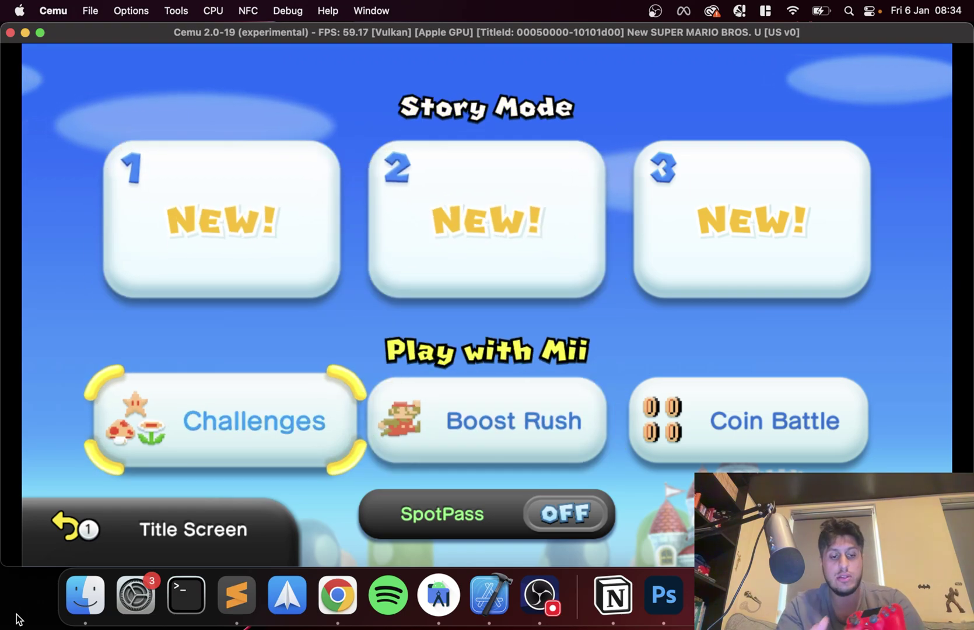
pyautogui.press('Return')
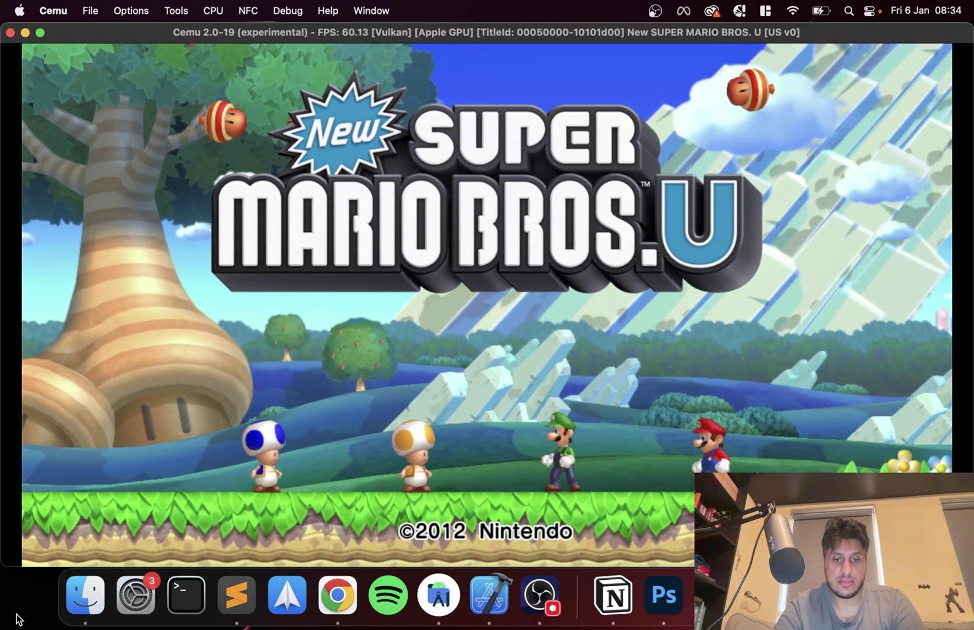
# - Enter Challenges from the title screen, choosing the Wii U GamePad as controller and Mario as character
pyautogui.press('Return')
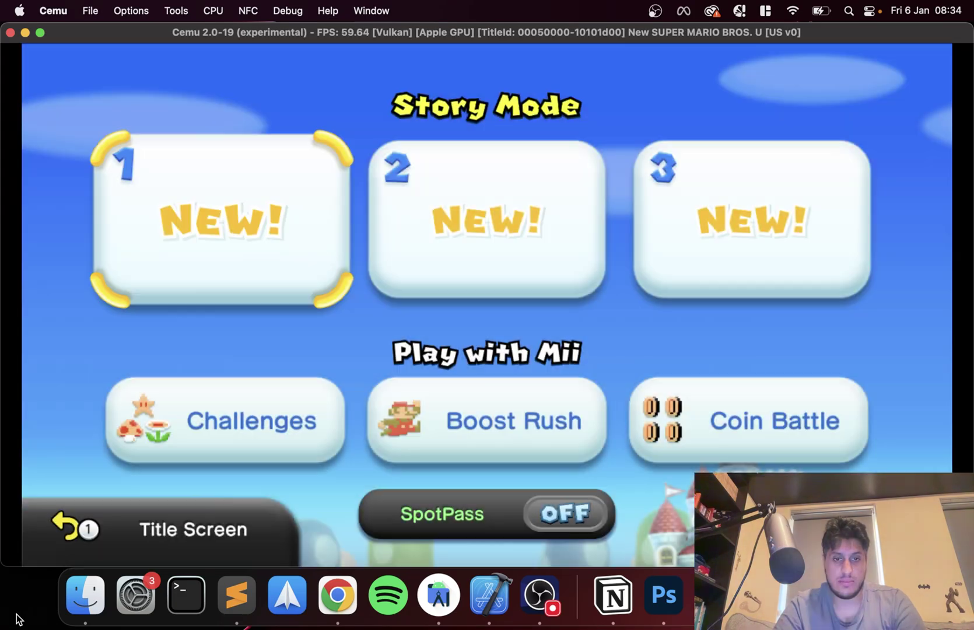
pyautogui.press('Down')
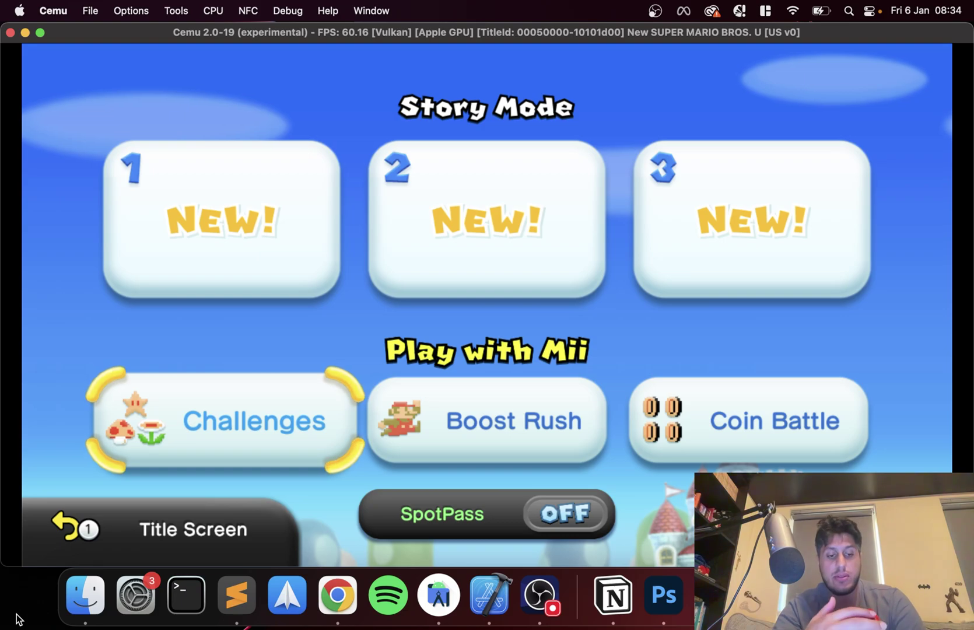
pyautogui.press('Return')
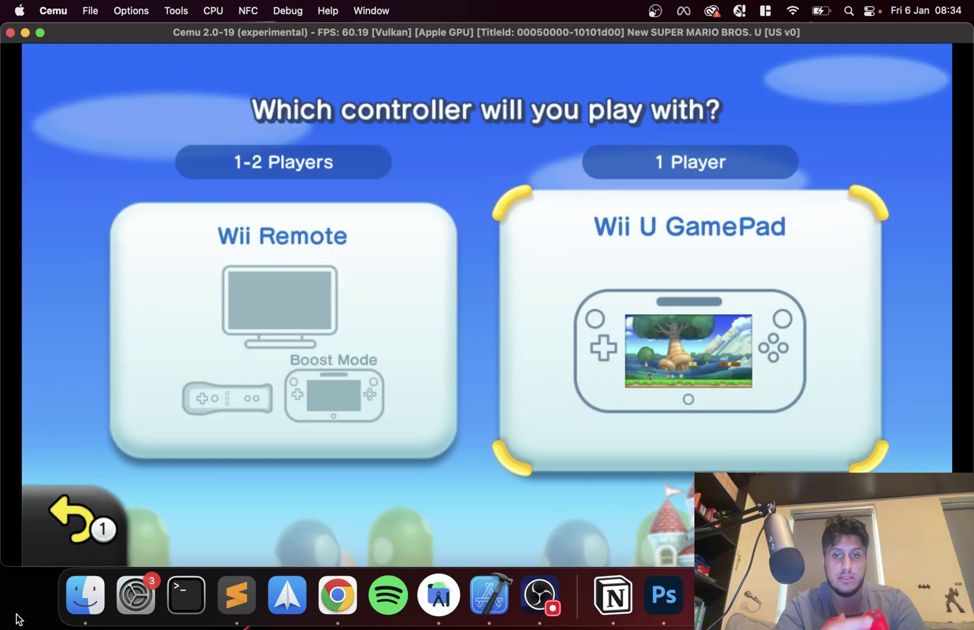
pyautogui.press('Return')
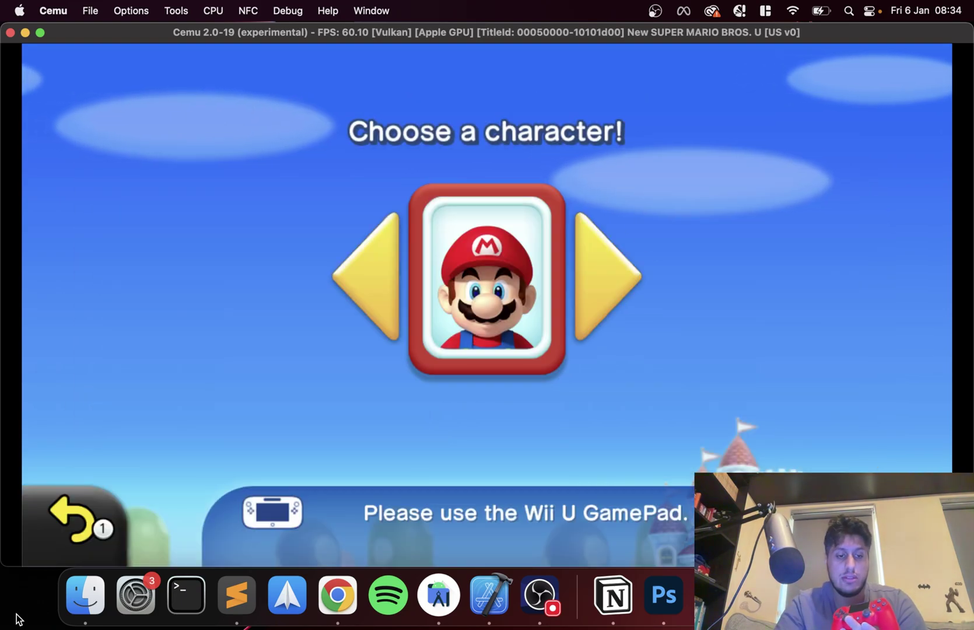
pyautogui.press('Return')
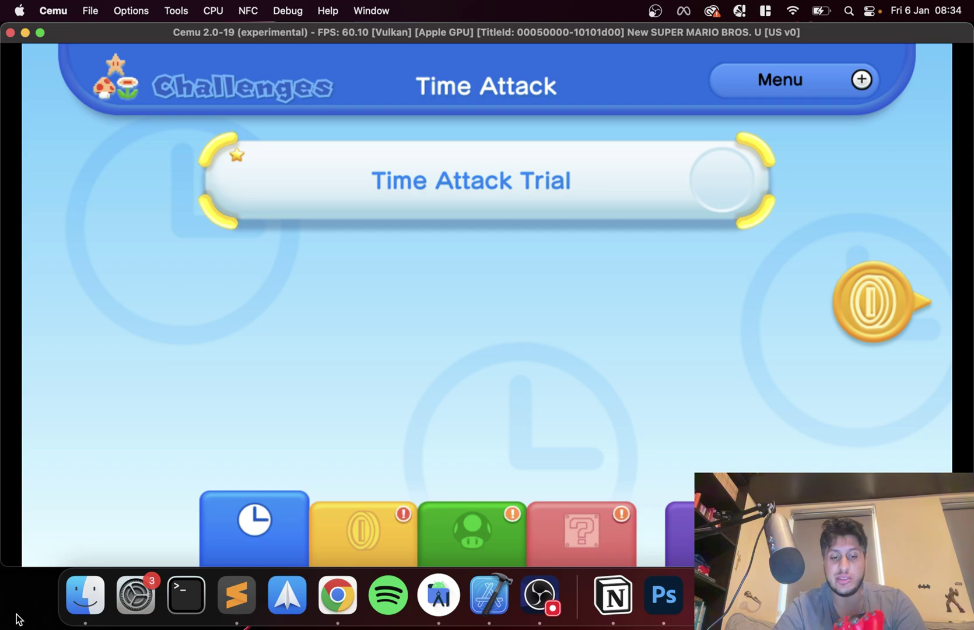
# - Start the Time Attack Trial and run Mario forward through the course, jumping on or over the enemies
pyautogui.press('Return')
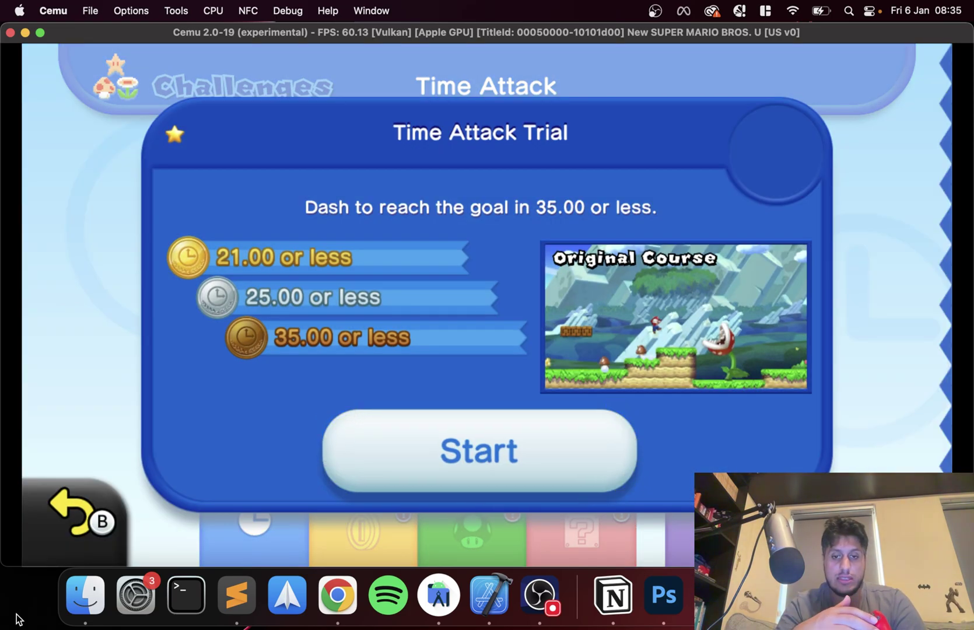
pyautogui.press('Return')
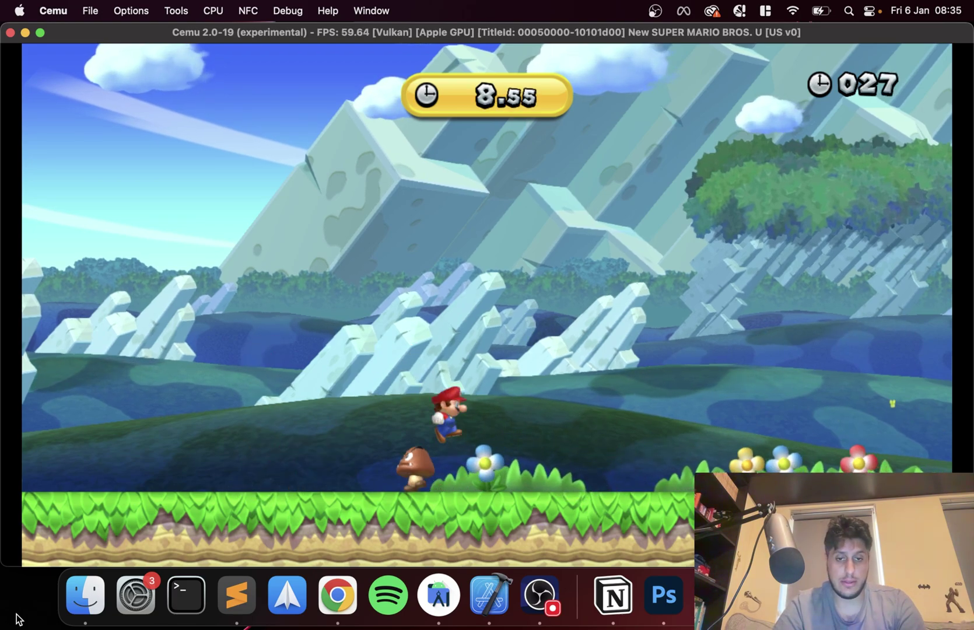
pyautogui.press('Right')
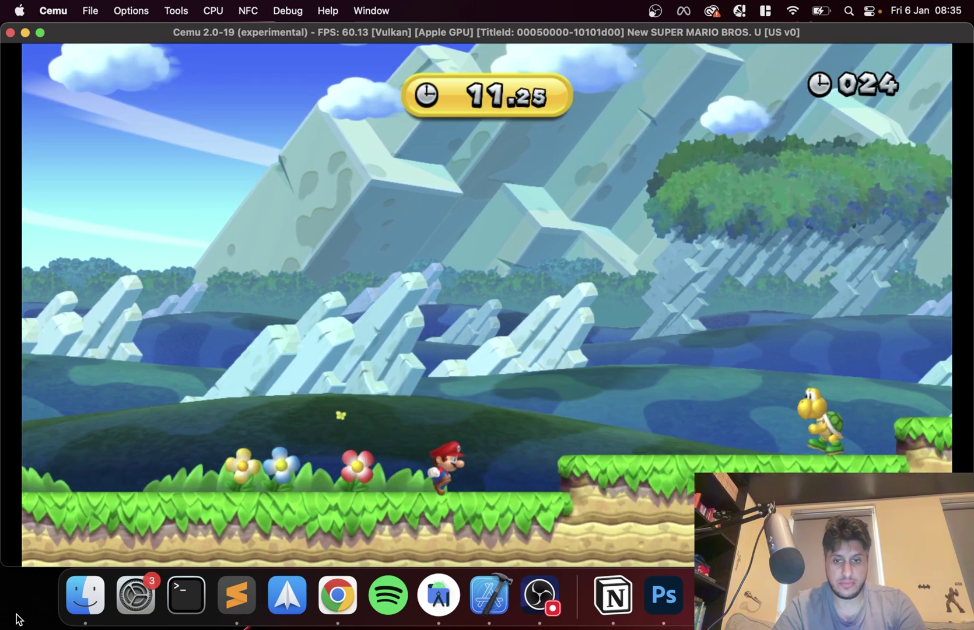
pyautogui.press('space')
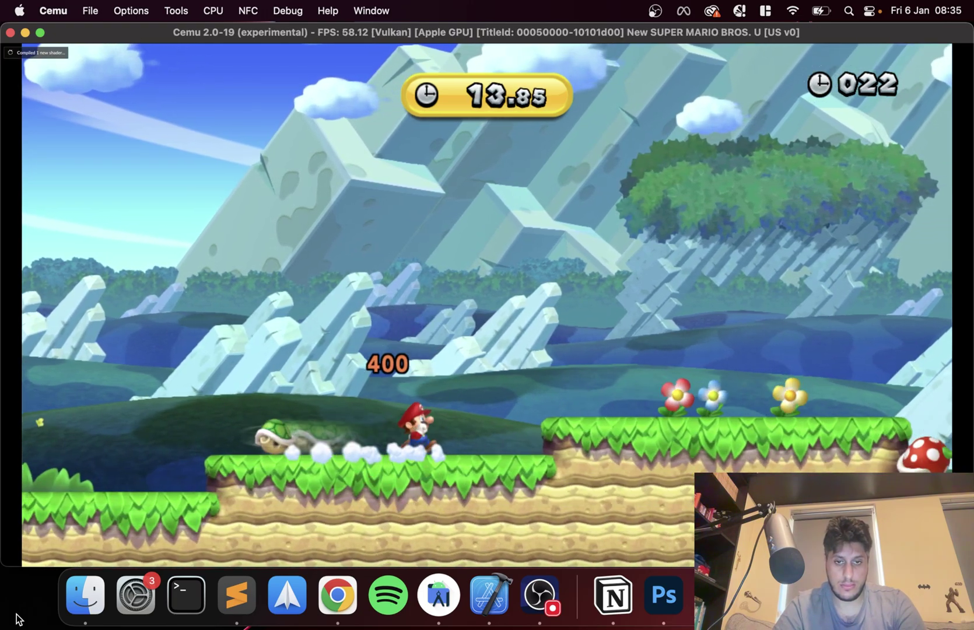
pyautogui.press('space')
pyautogui.press('space')
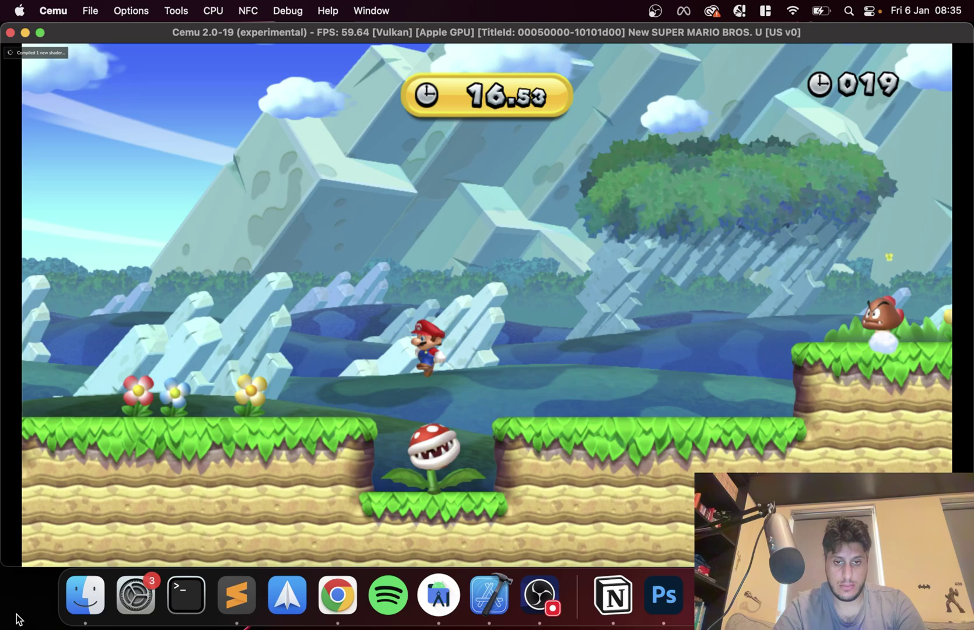